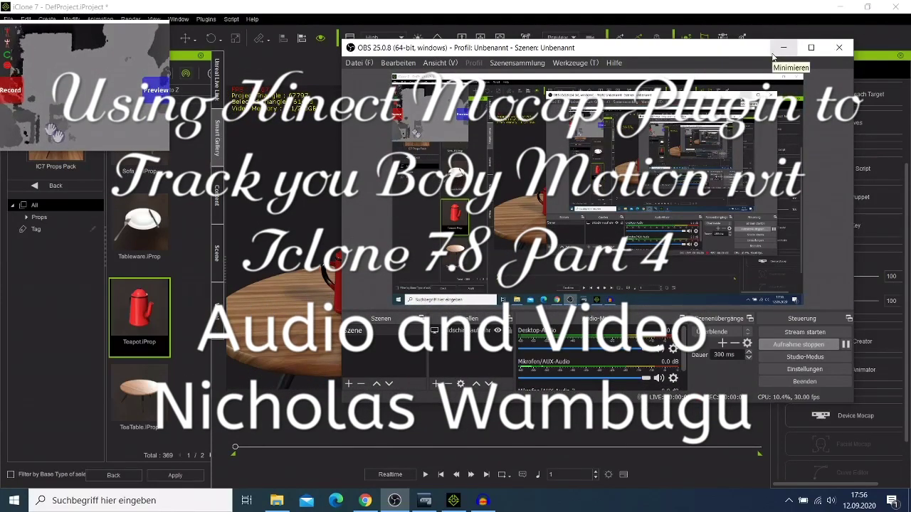
# Minimize the OBS window to show the seated character scene and Kinect Device Console.
pyautogui.click(780, 55)
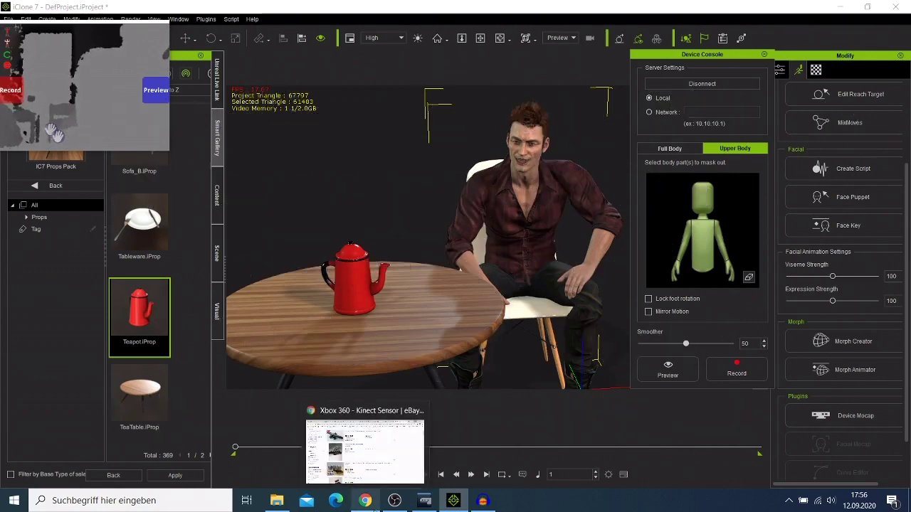
pyautogui.moveTo(473, 501)
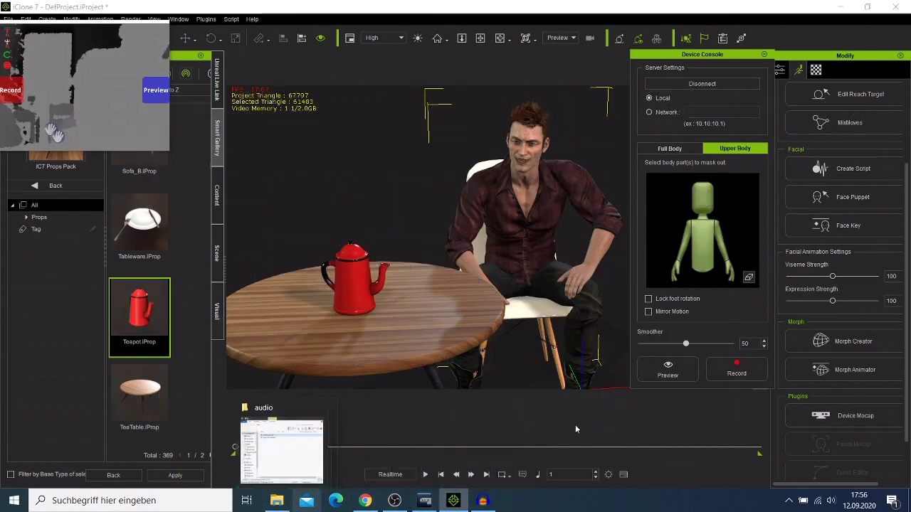
pyautogui.click(487, 502)
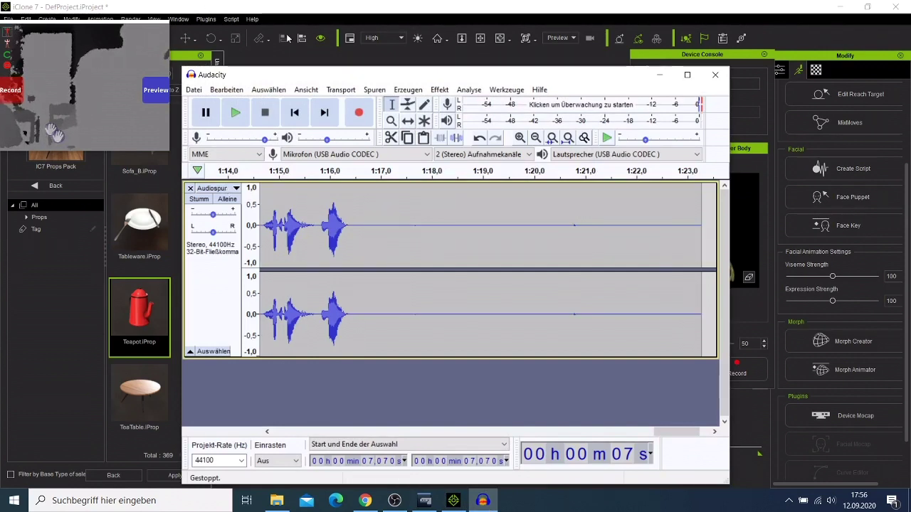
pyautogui.click(234, 116)
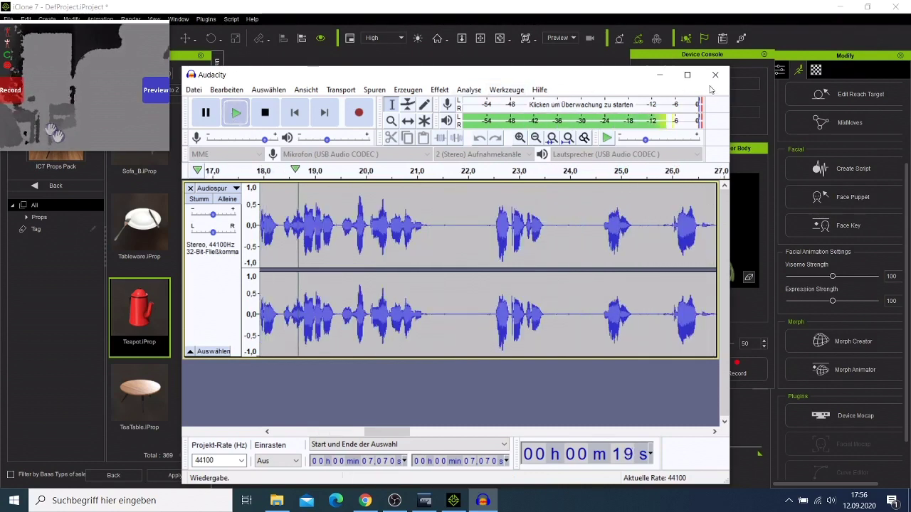
pyautogui.click(264, 112)
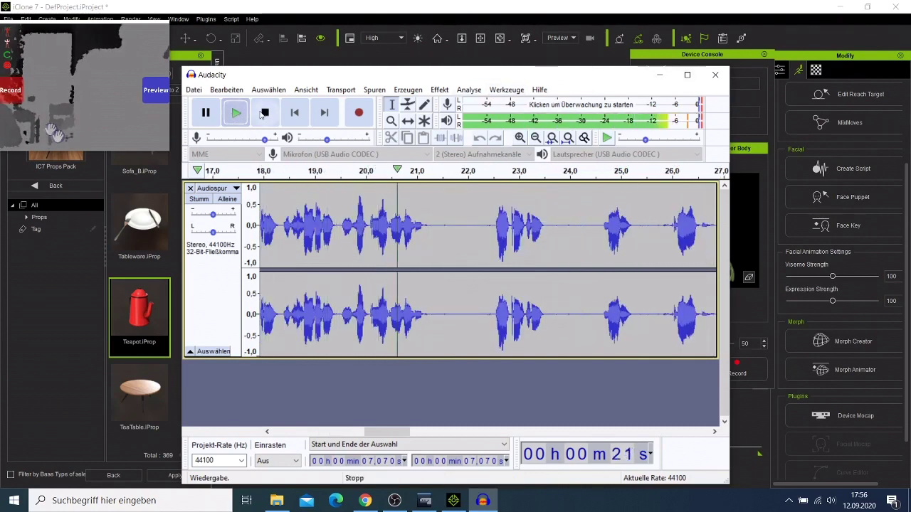
pyautogui.click(264, 113)
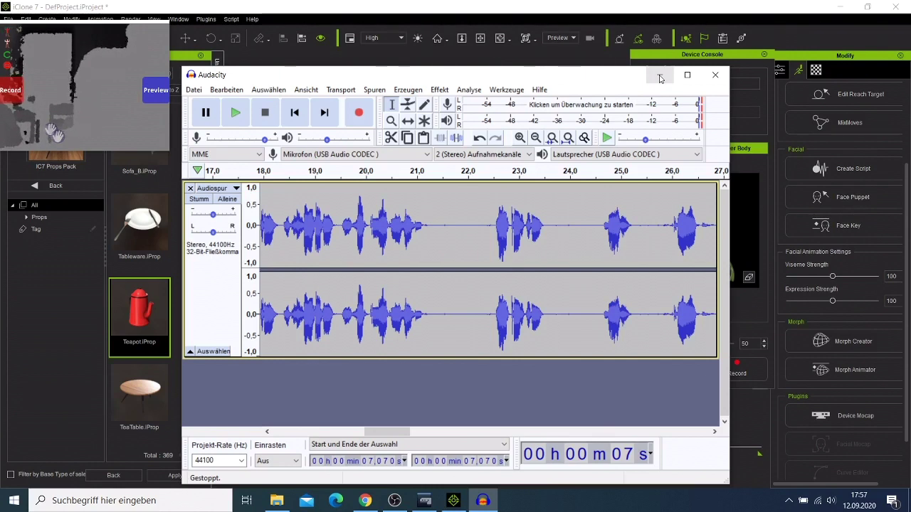
pyautogui.click(193, 91)
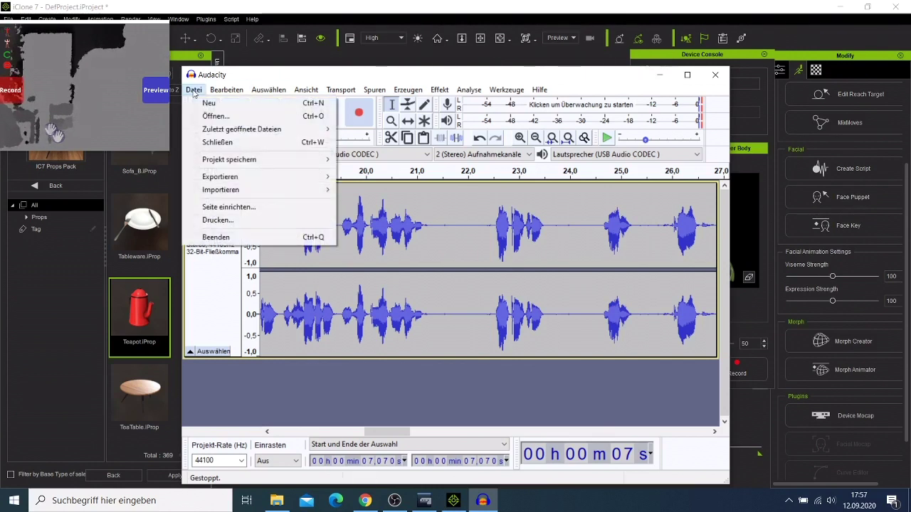
pyautogui.moveTo(264, 177)
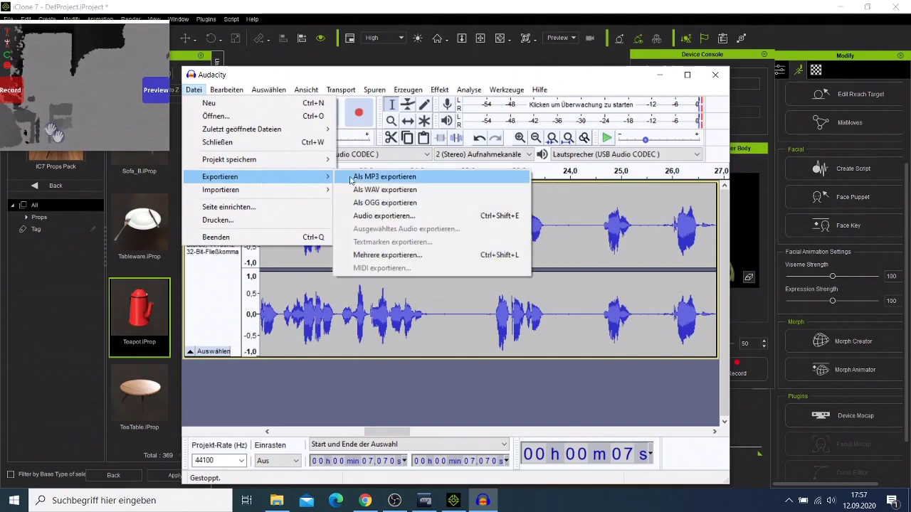
pyautogui.click(661, 76)
pyautogui.click(661, 76)
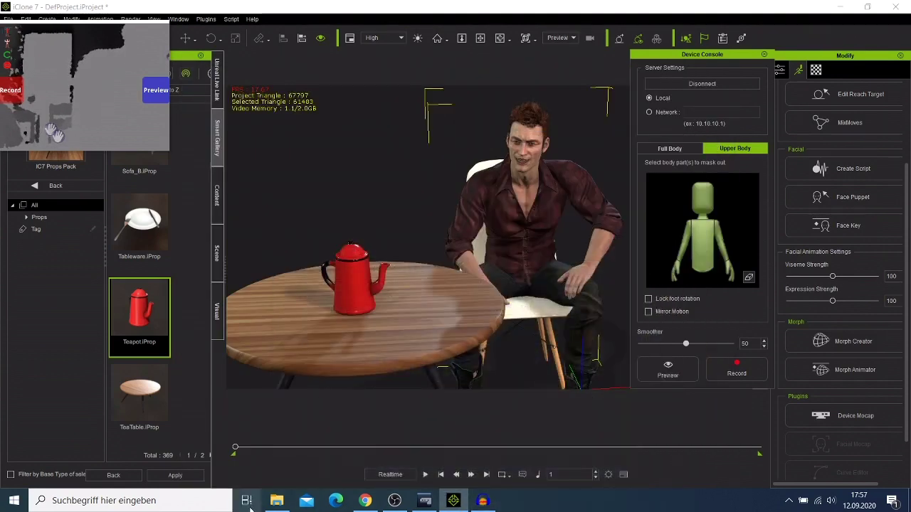
pyautogui.click(276, 500)
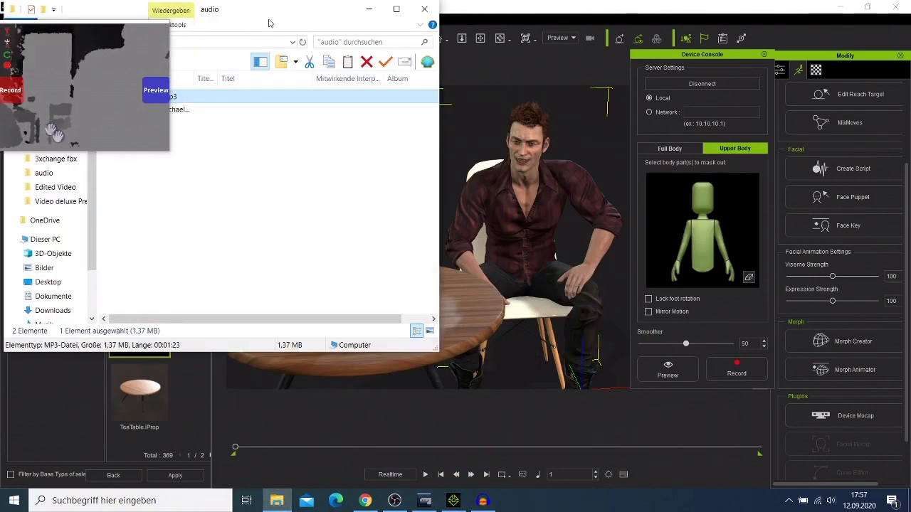
pyautogui.moveTo(317, 18); pyautogui.dragTo(461, 35)
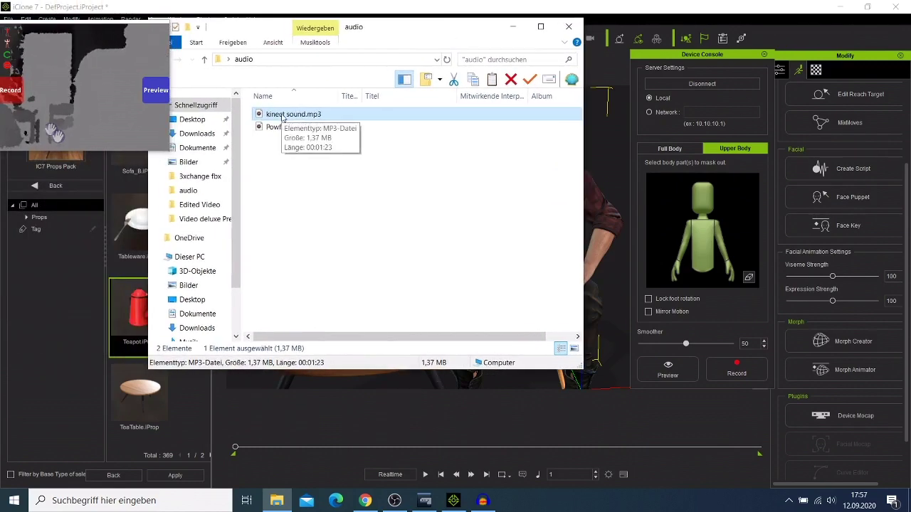
pyautogui.click(511, 30)
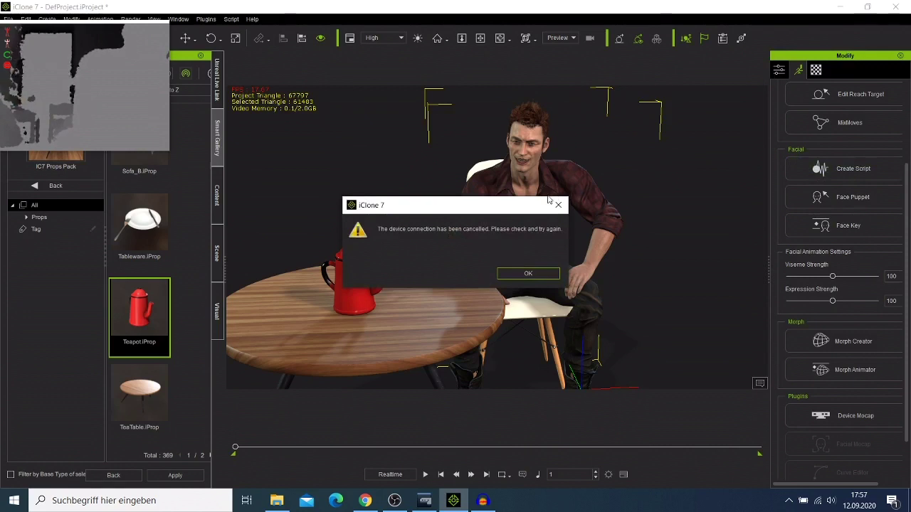
# Dismiss the connection warning, cancel the Audio File browser without a file, and start playback.
pyautogui.click(526, 273)
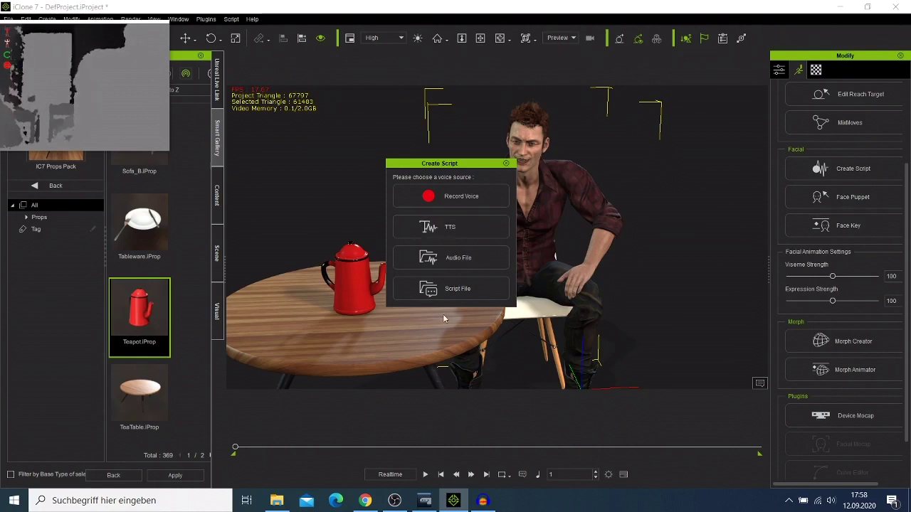
pyautogui.click(442, 260)
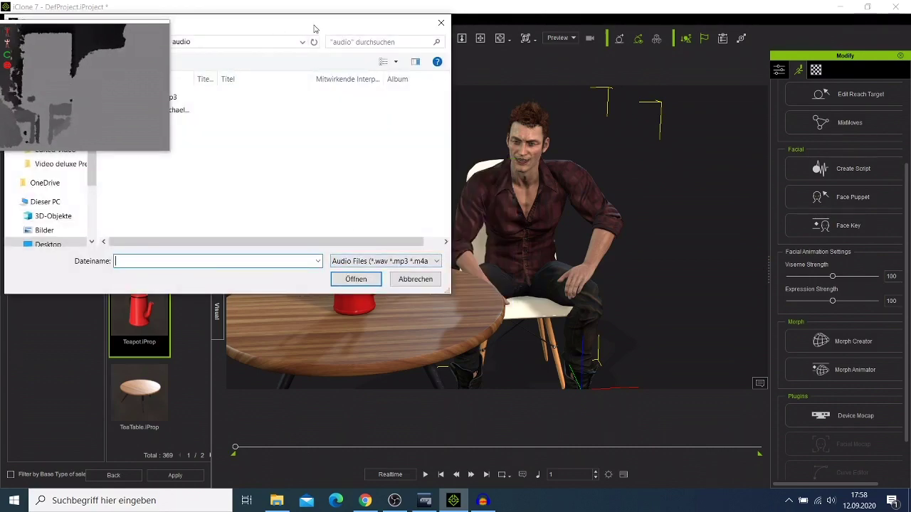
pyautogui.moveTo(316, 28); pyautogui.dragTo(554, 71)
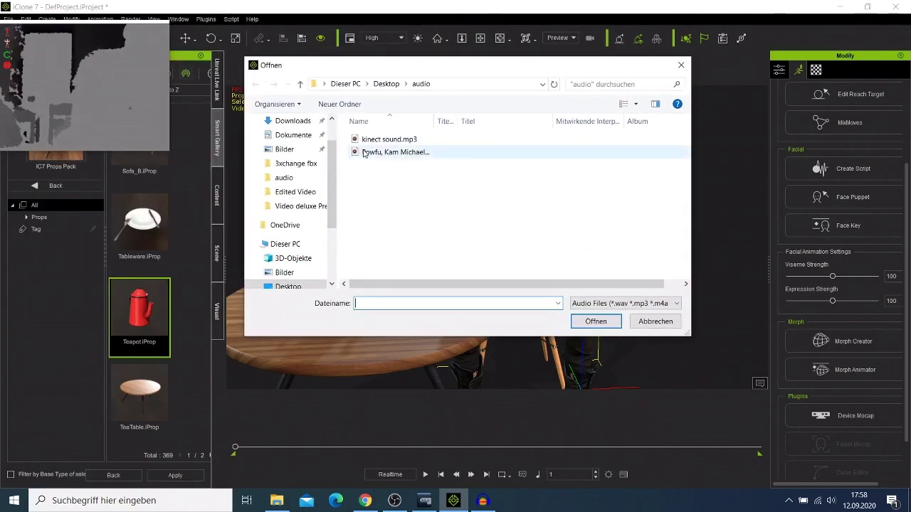
pyautogui.click(681, 66)
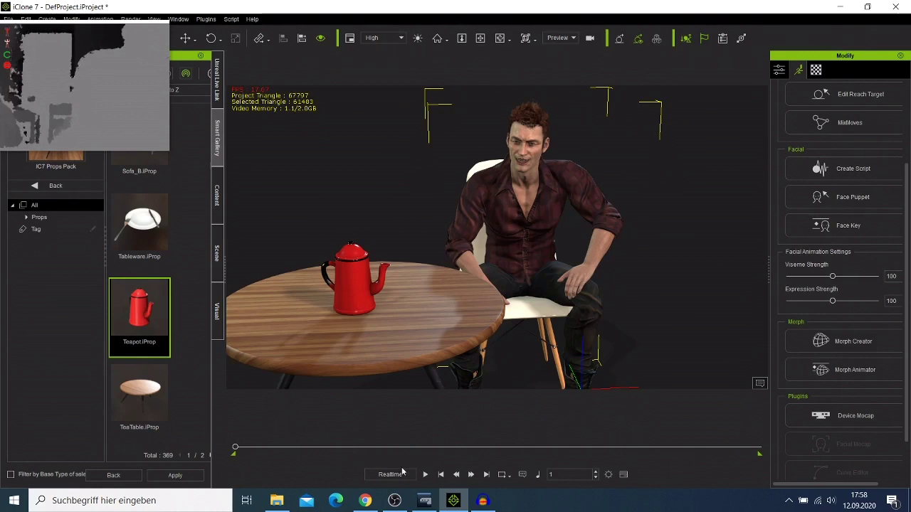
pyautogui.click(425, 475)
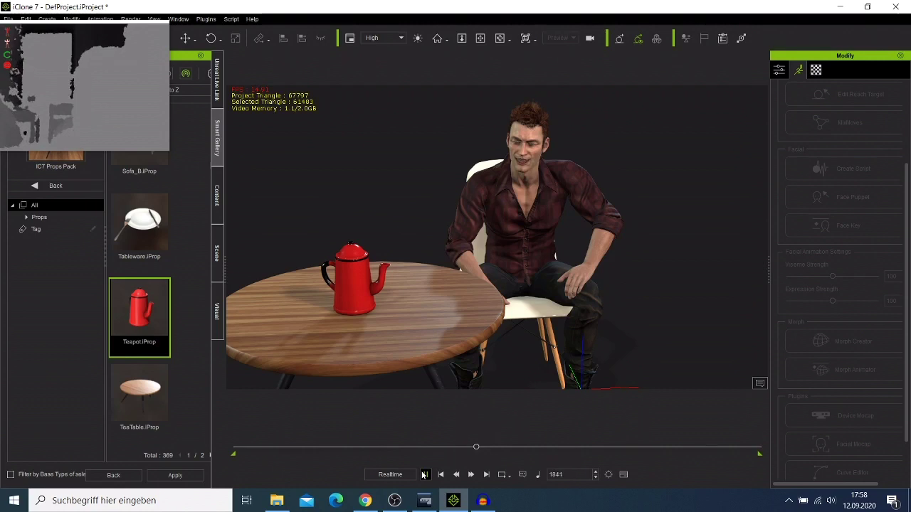
# Stop playback at frame 1902, rewind to the start, and set the time to frame 330.
pyautogui.click(424, 475)
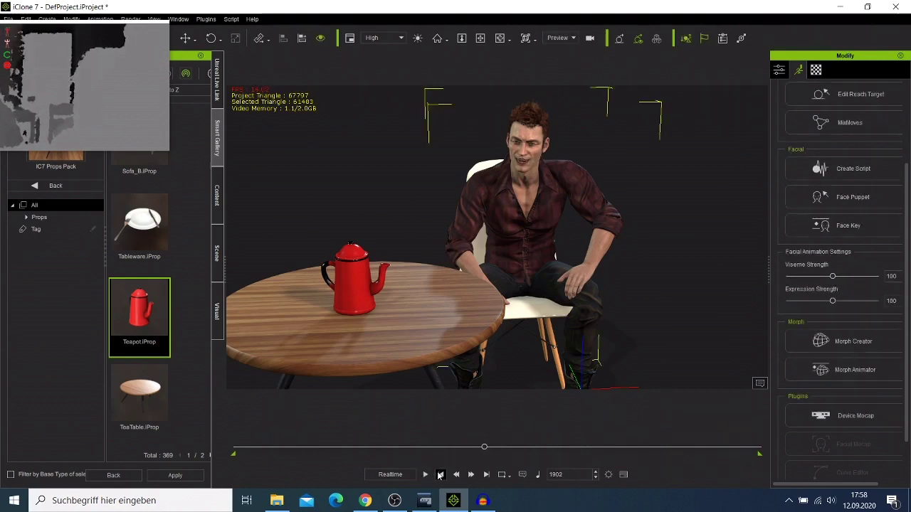
pyautogui.click(441, 475)
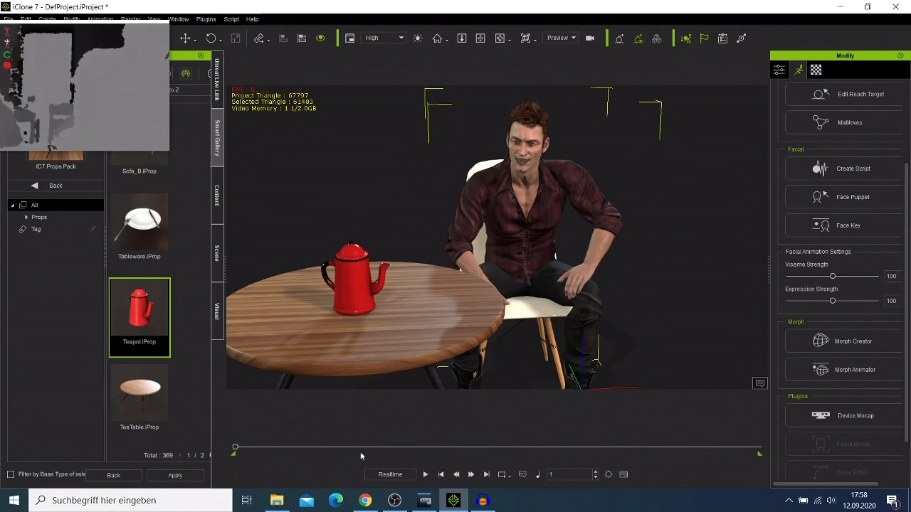
pyautogui.click(280, 447)
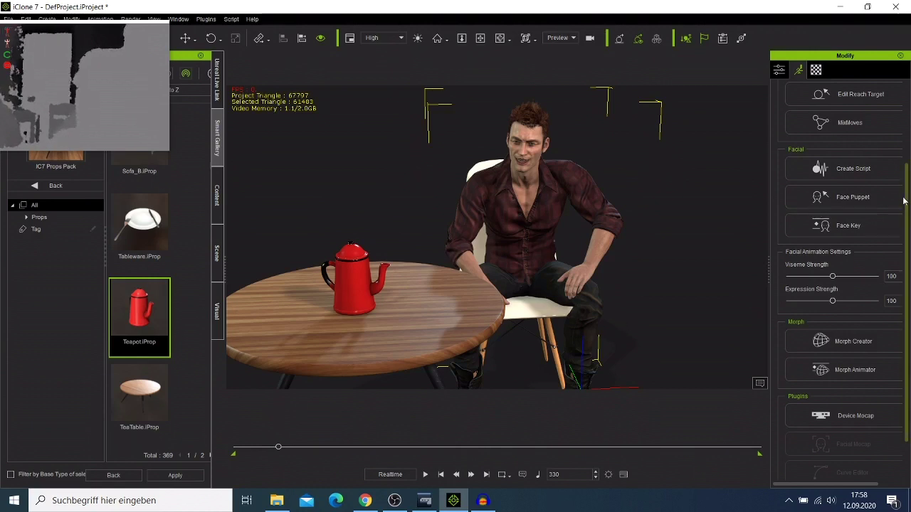
# Apply the Happy_9 preset expression to the character in the Face Key editor.
pyautogui.click(841, 226)
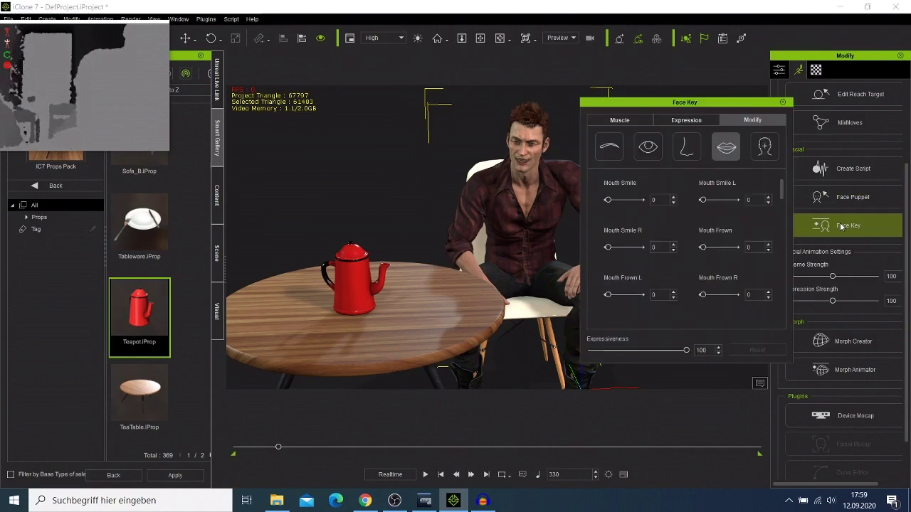
pyautogui.click(679, 122)
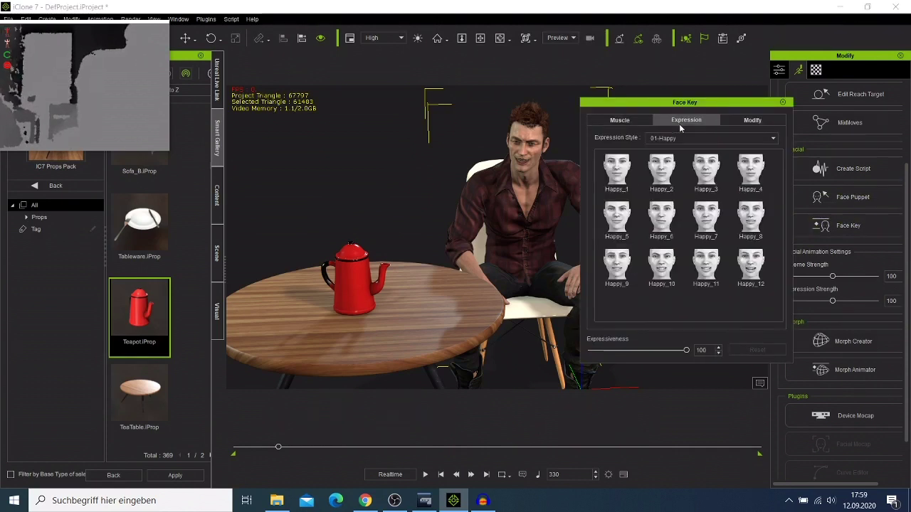
pyautogui.click(627, 254)
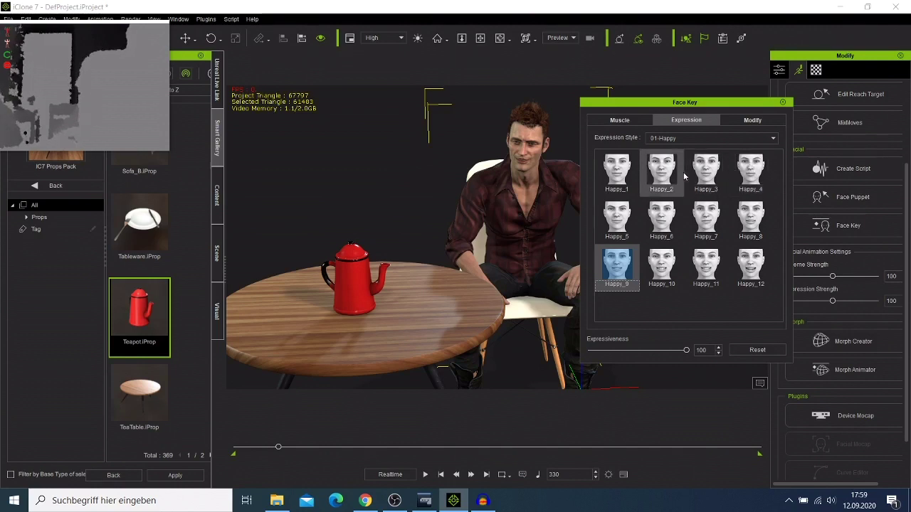
# Review the mouth sliders and muscle view, close Face Key, and bring up Face Puppet.
pyautogui.click(749, 121)
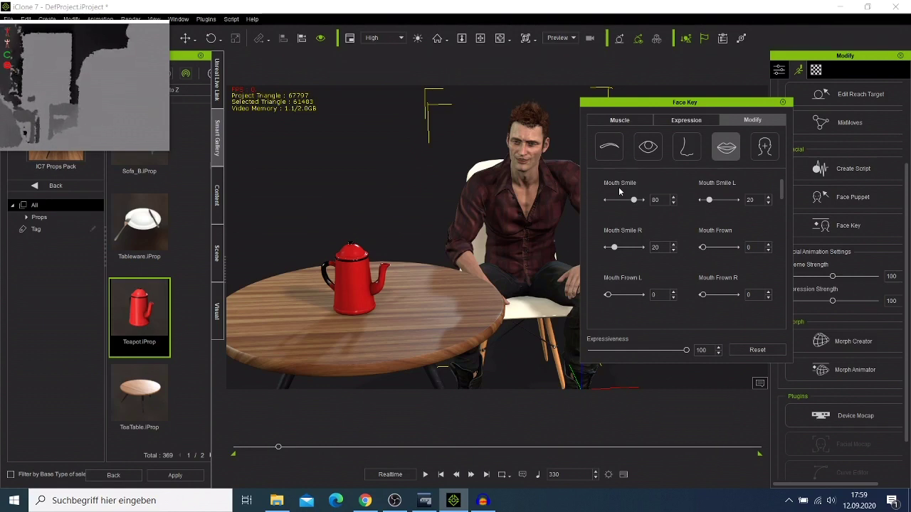
pyautogui.click(614, 121)
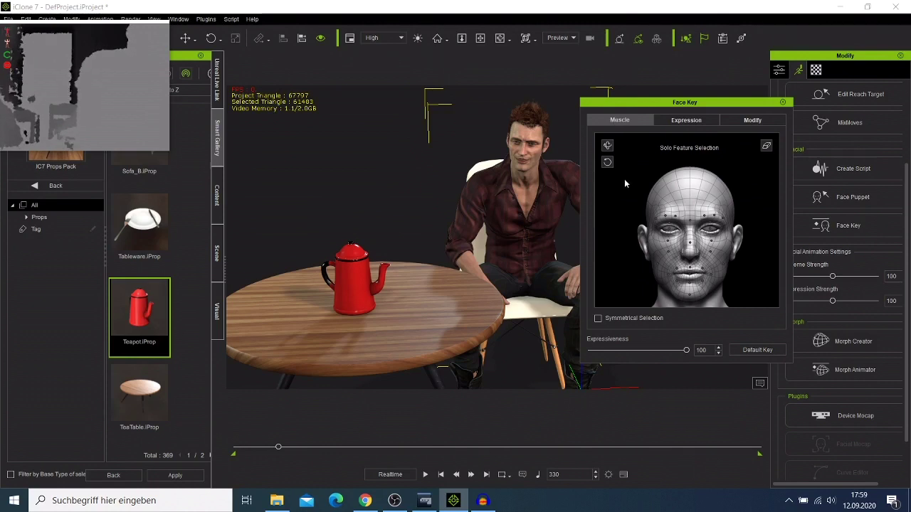
pyautogui.click(784, 104)
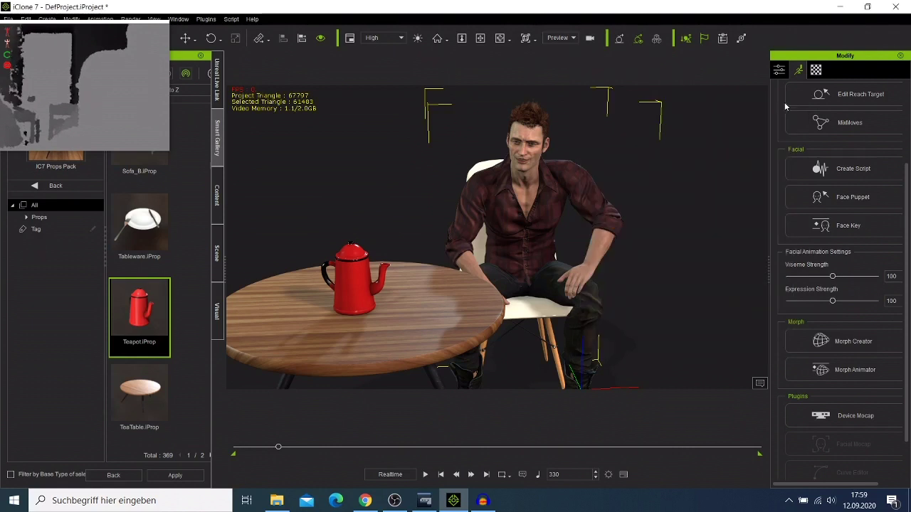
pyautogui.click(841, 204)
# Try 01_Stylized, then choose the 01_Universal Closed face puppet profile and close the panel.
pyautogui.click(840, 205)
pyautogui.click(840, 204)
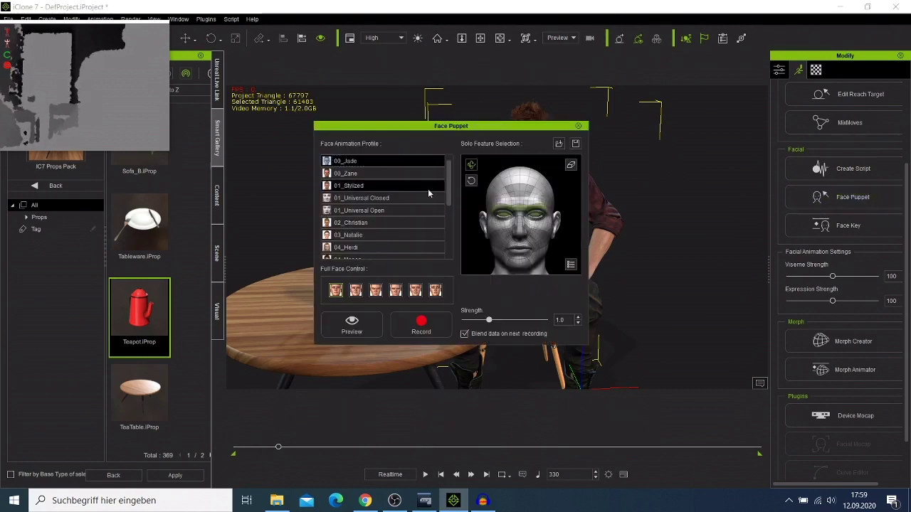
pyautogui.click(360, 188)
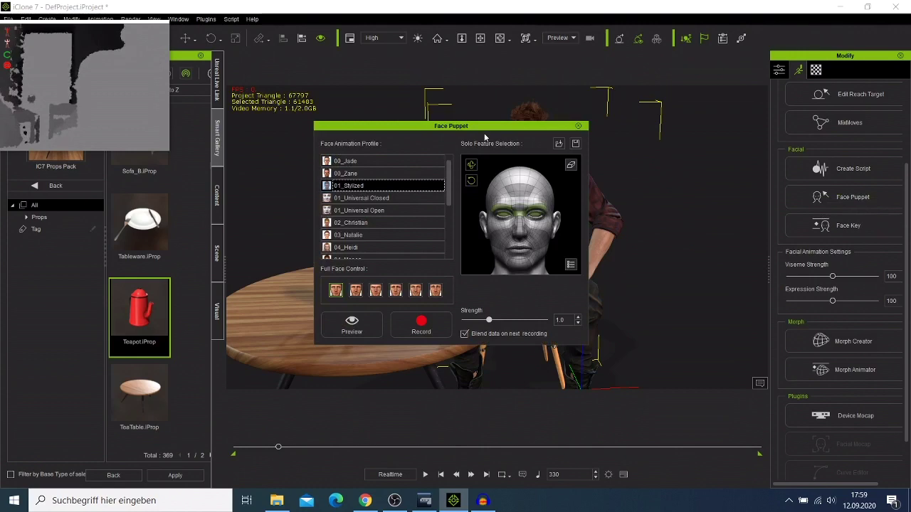
pyautogui.moveTo(492, 130); pyautogui.dragTo(762, 132)
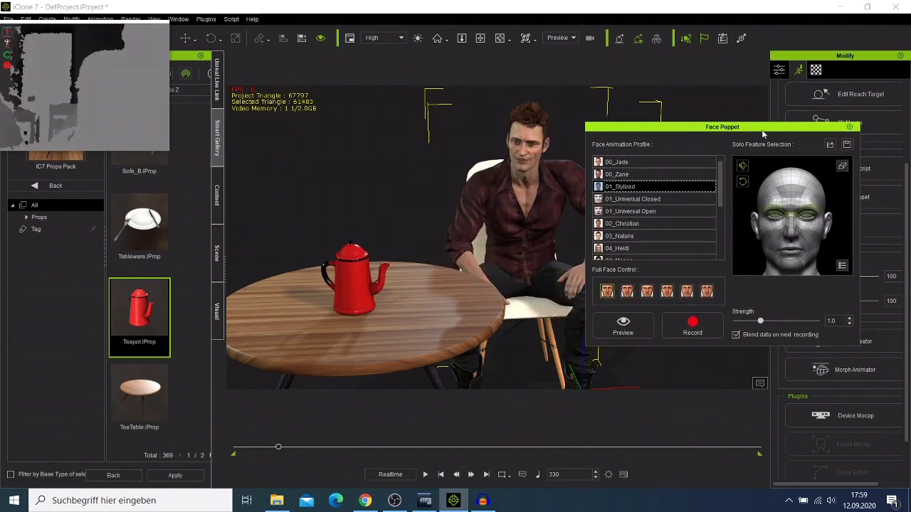
pyautogui.click(642, 200)
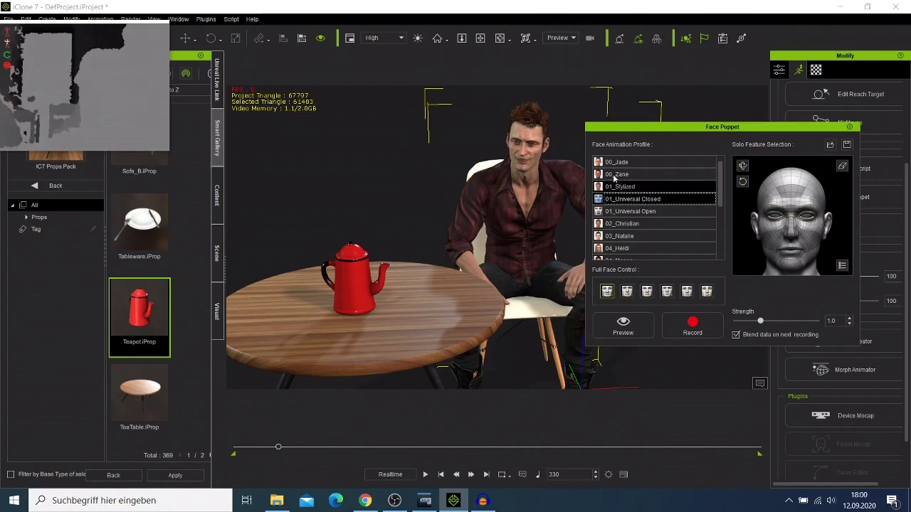
pyautogui.click(851, 127)
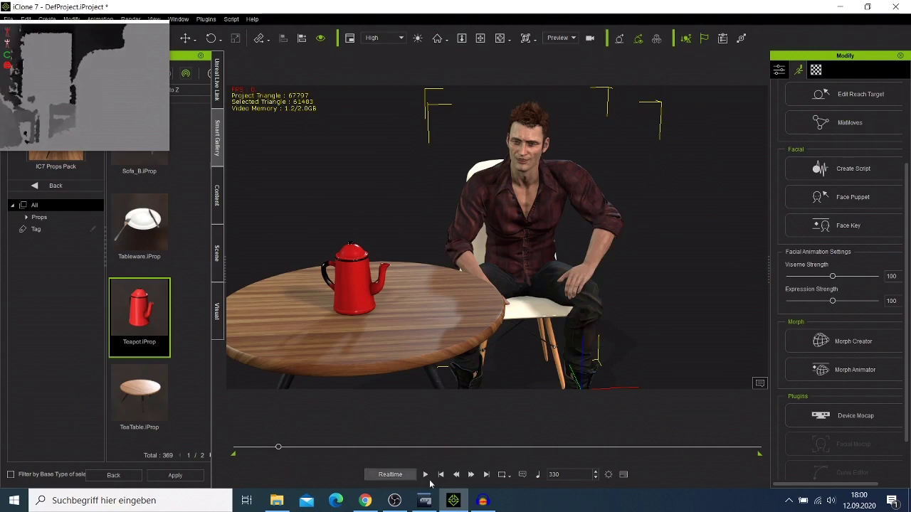
# Play the animation, stop it around frame 1057, and return to frame 1.
pyautogui.click(427, 476)
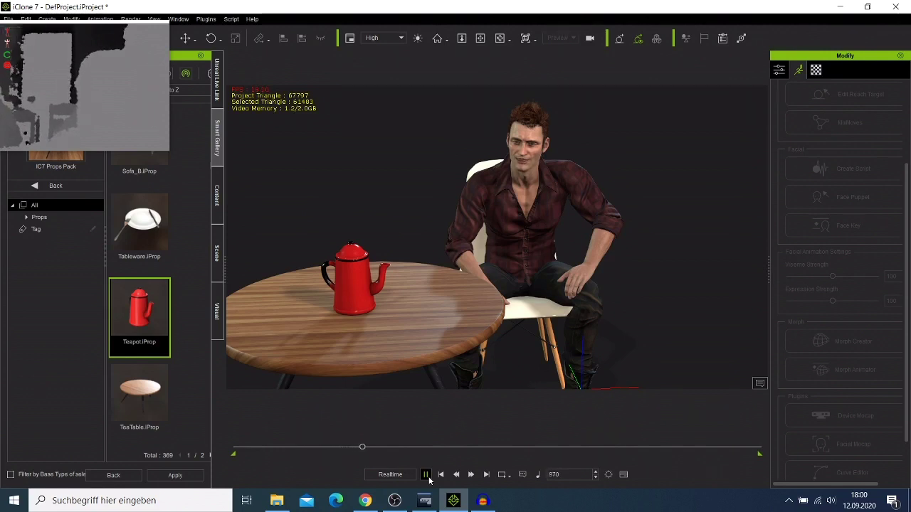
pyautogui.click(428, 477)
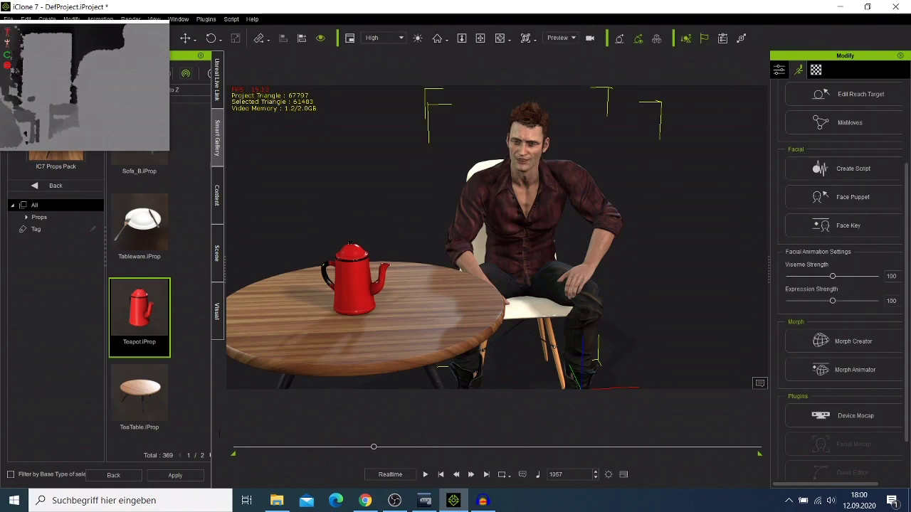
pyautogui.click(235, 450)
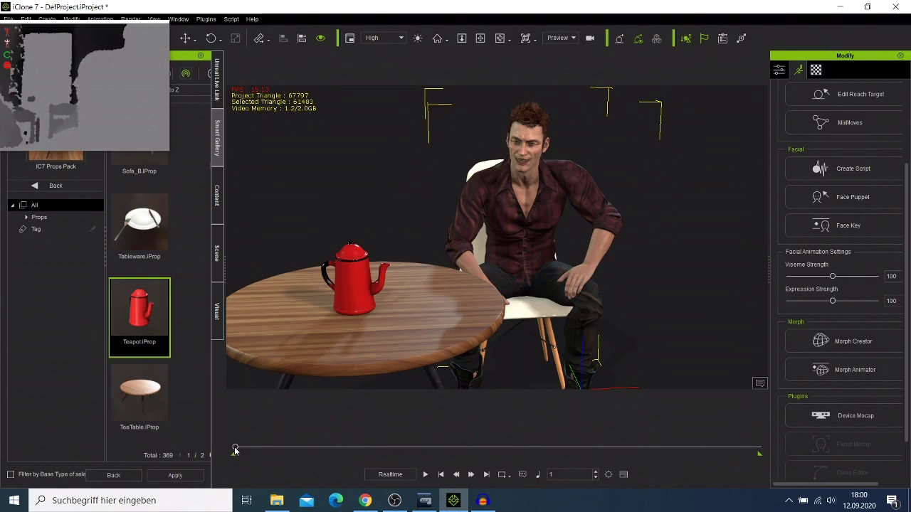
# Connect the Kinect in Upper Body mode from Device Mocap and run a live preview.
pyautogui.click(836, 414)
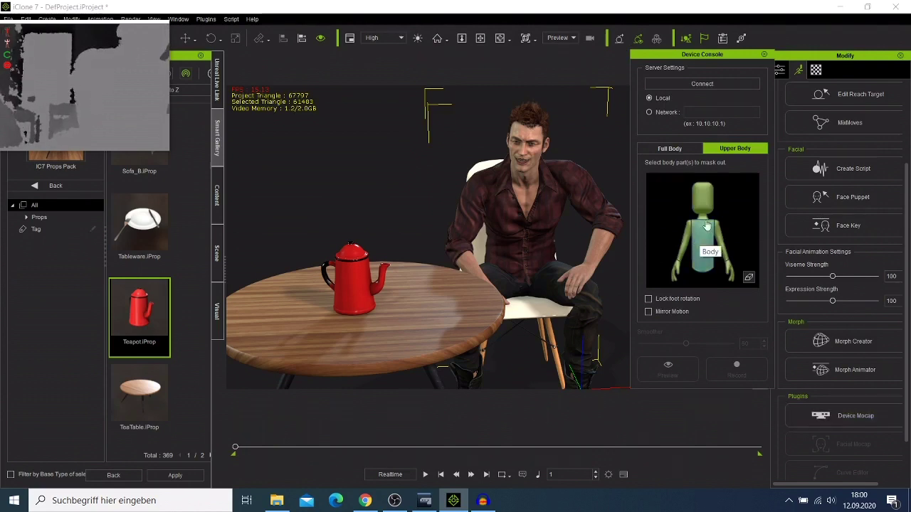
pyautogui.click(706, 87)
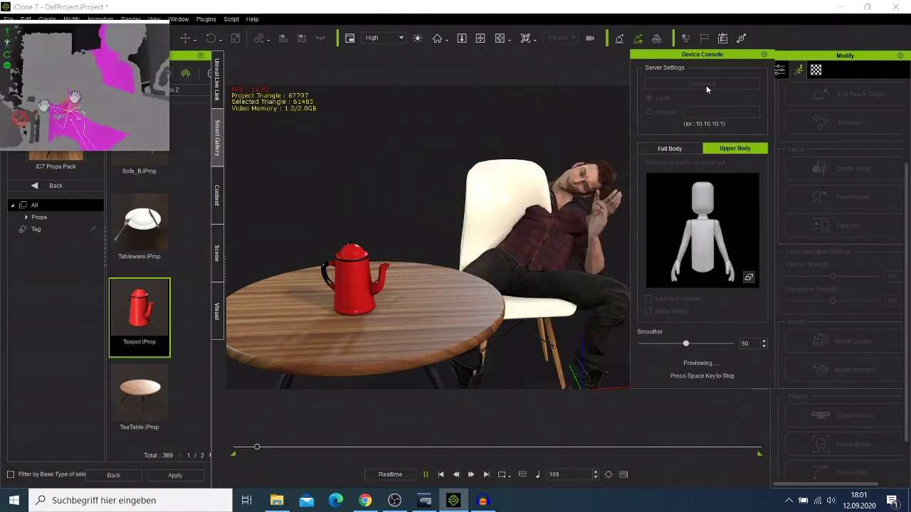
# Stop the live Kinect preview with Space while keeping the device connected.
pyautogui.press('space')
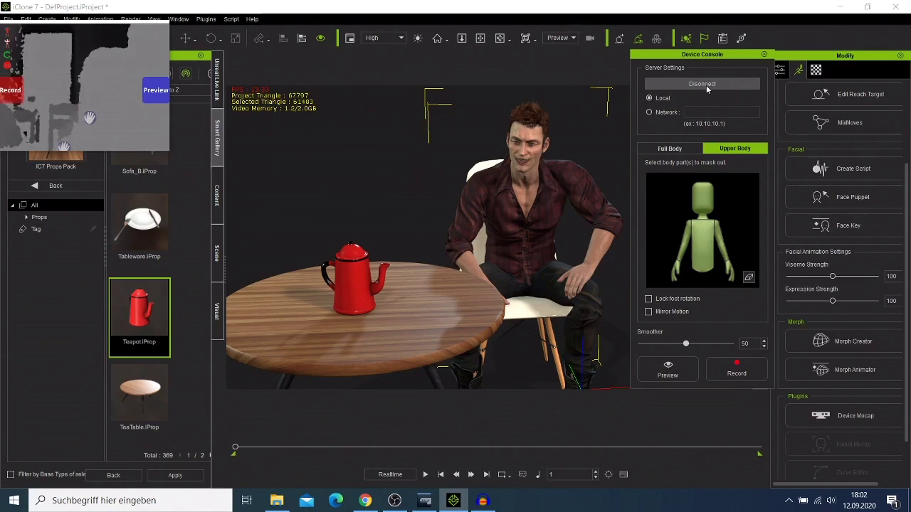
# Change Total Frames to 4200 in Project Settings and close the settings.
pyautogui.click(610, 474)
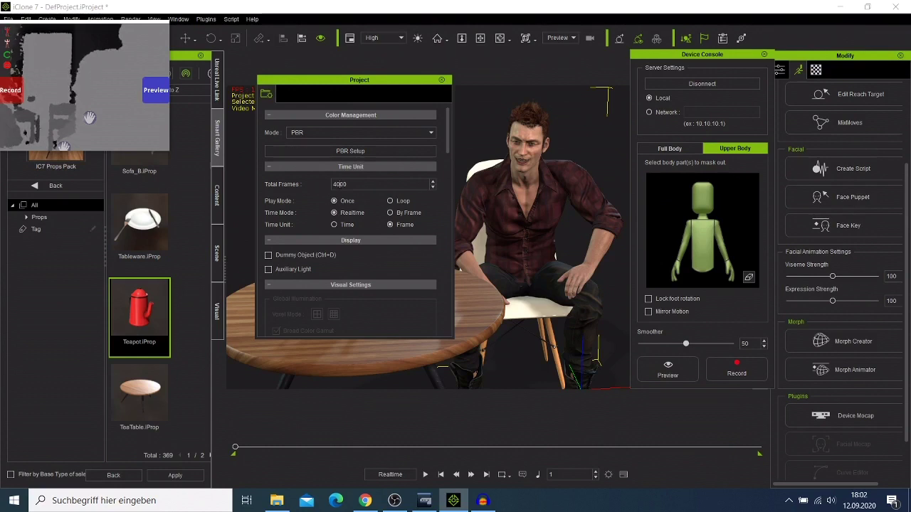
pyautogui.write('2')
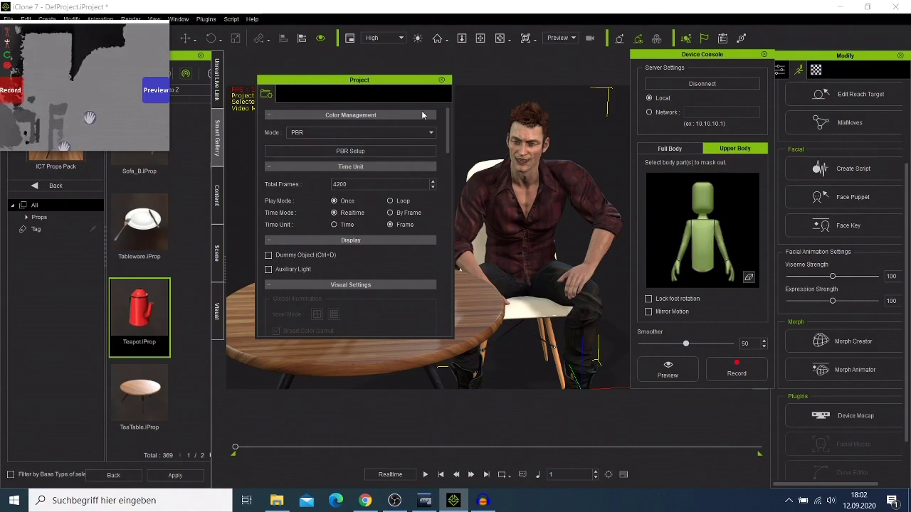
pyautogui.click(442, 80)
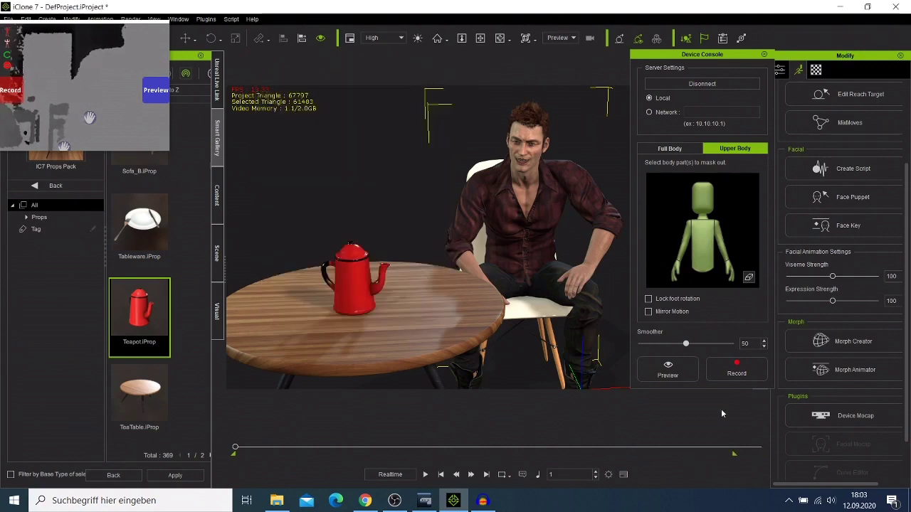
# Return the playhead to frame 1 and record Kinect upper-body arm gestures up to frame 4161.
pyautogui.click(758, 450)
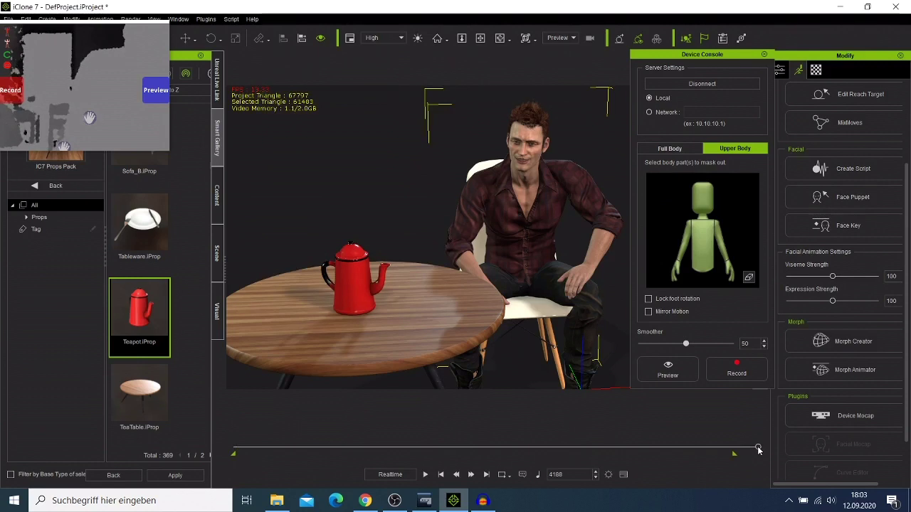
pyautogui.click(735, 457)
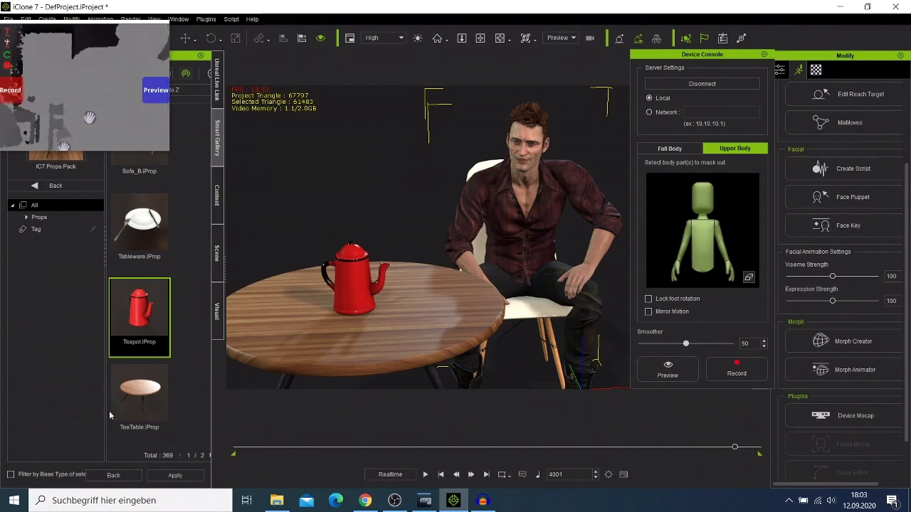
pyautogui.click(237, 451)
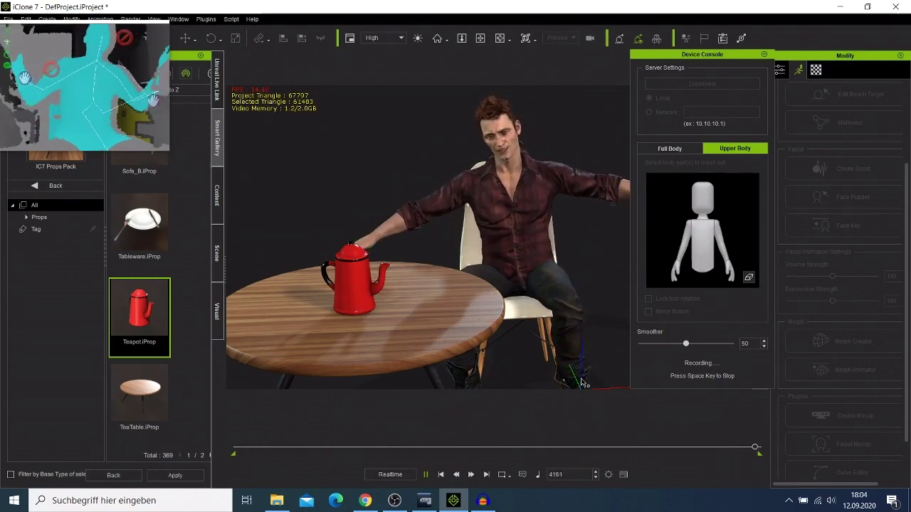
# Stop the Kinect upper-body recording at frame 4200, keeping the captured arm gestures.
pyautogui.press('space')
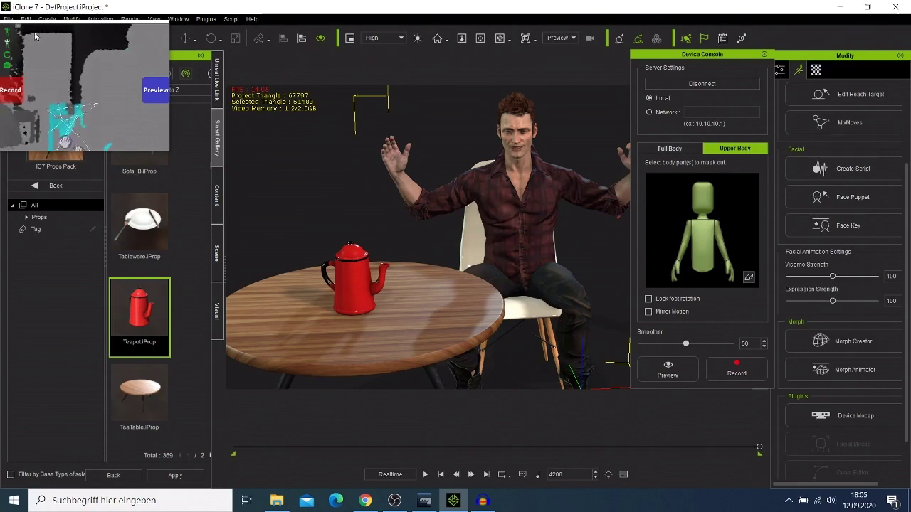
pyautogui.doubleClick(154, 30)
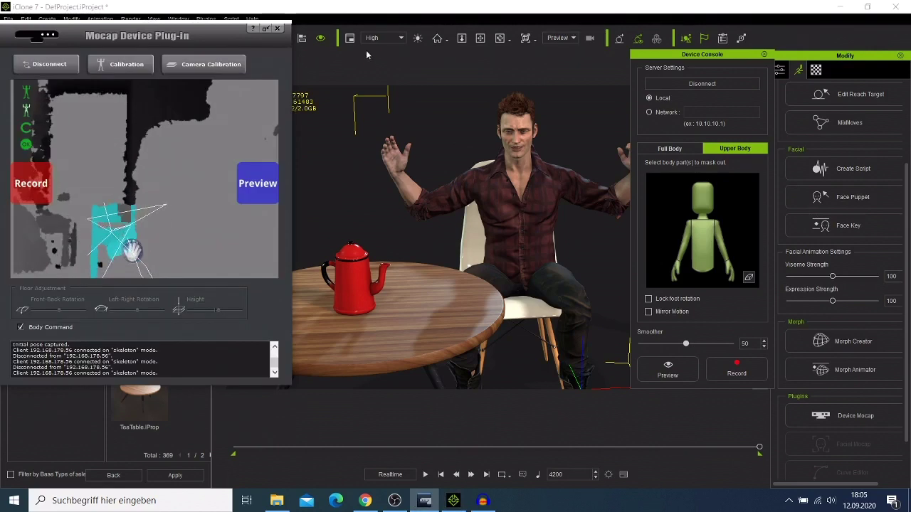
pyautogui.click(369, 55)
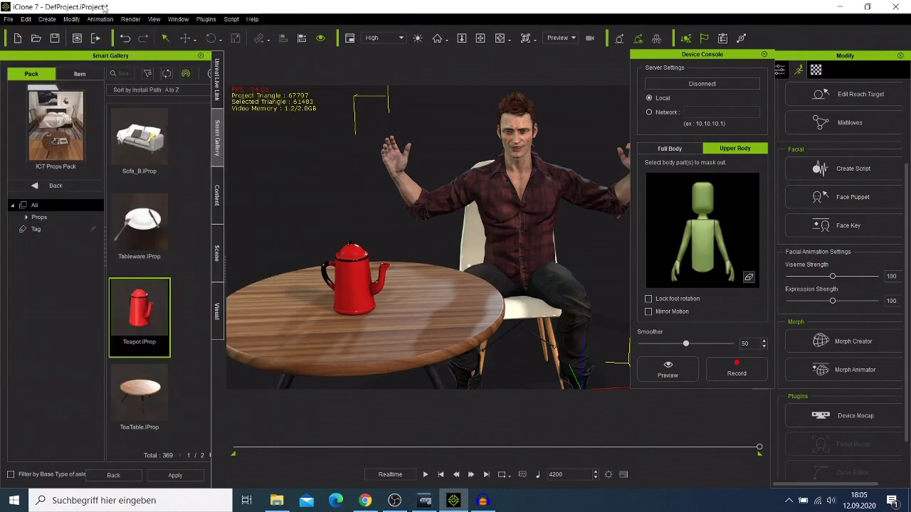
pyautogui.click(132, 19)
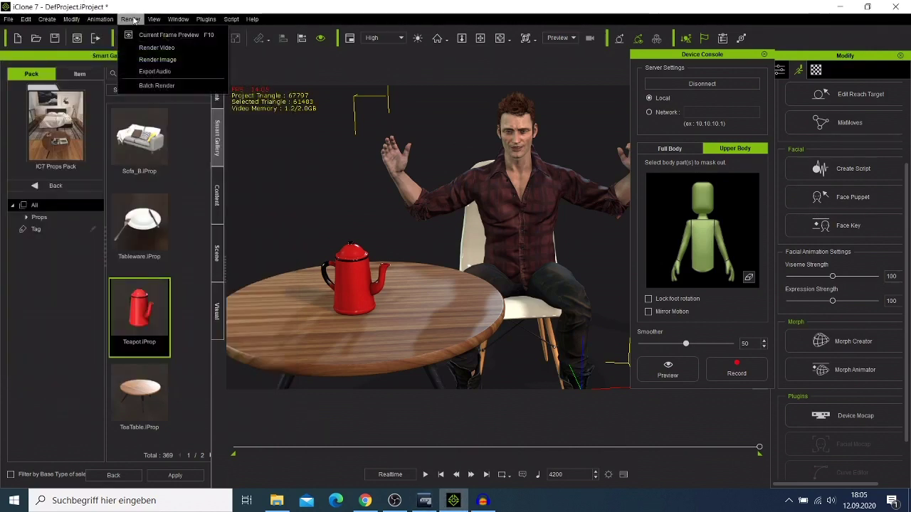
# Set up an MP4 video render at 1280x720 and open the Save As dialog for export.
pyautogui.click(163, 52)
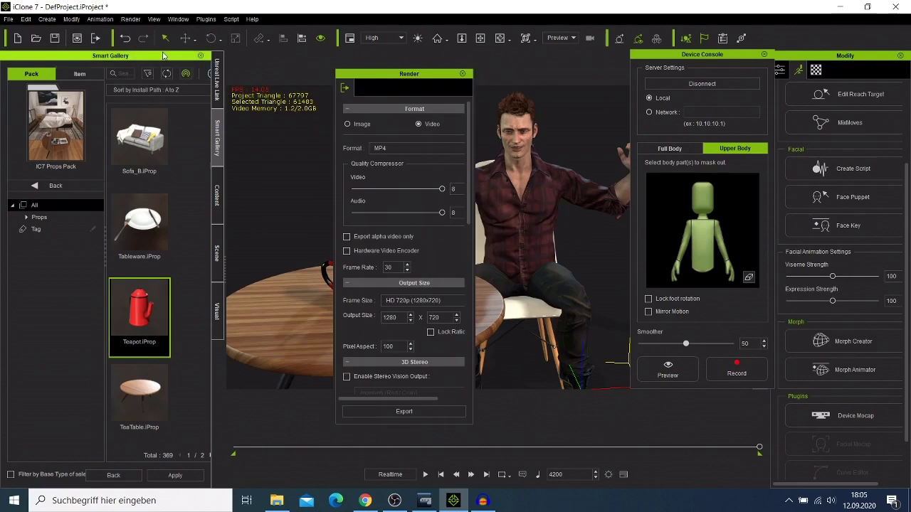
pyautogui.click(419, 411)
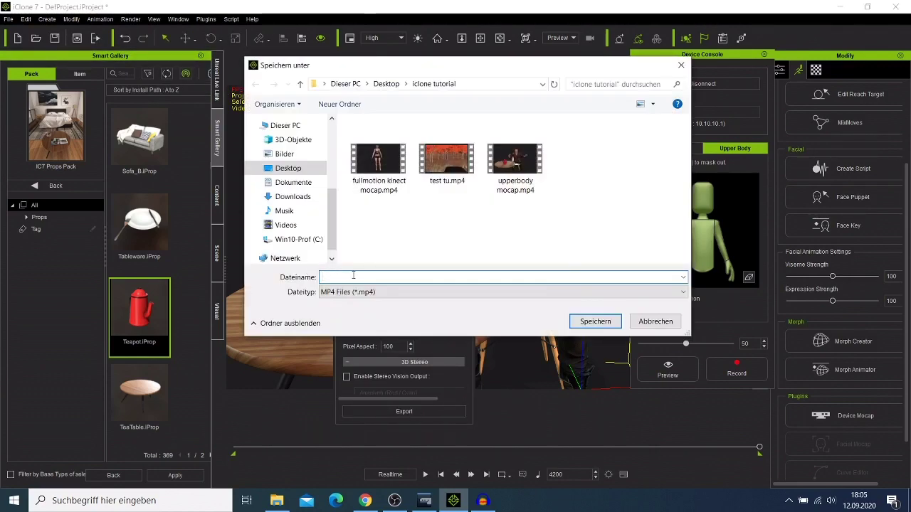